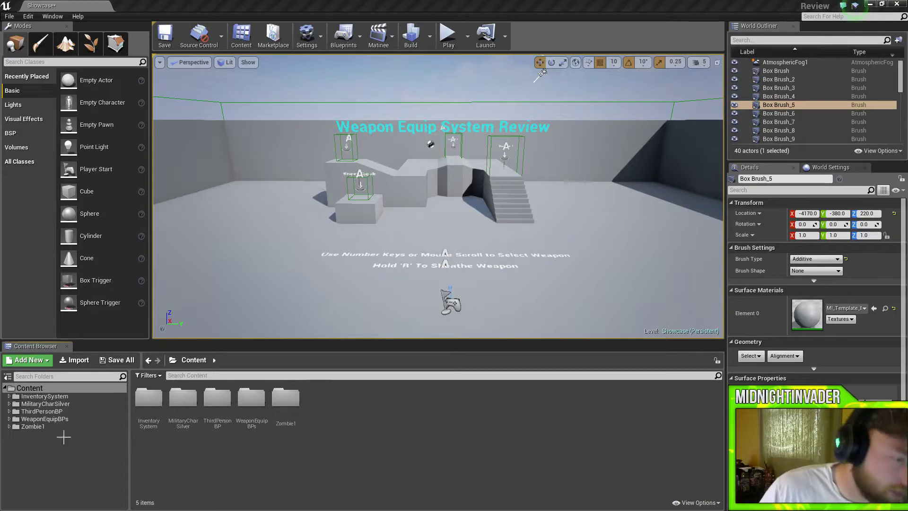
Browse the WeaponEquipBPs content, viewing the assets in its Animations, Blueprints and Character folders
left_click(52, 419)
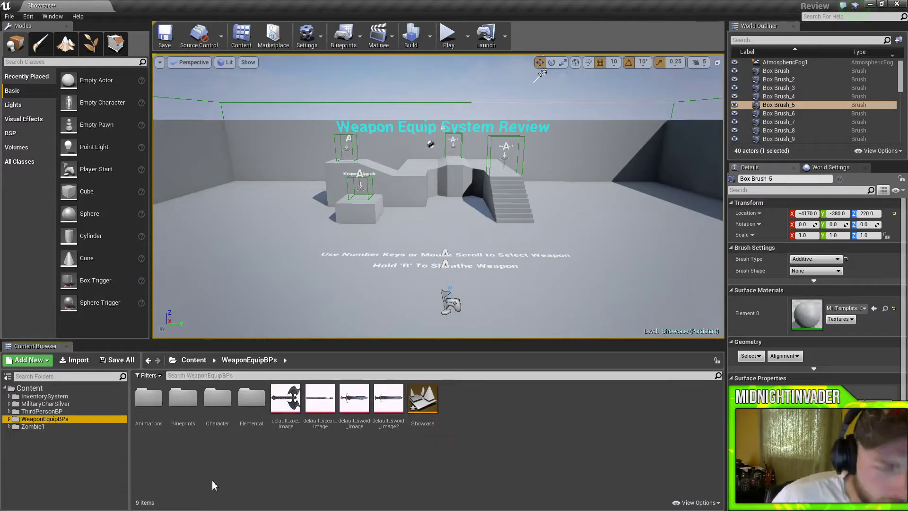
double_click(157, 422)
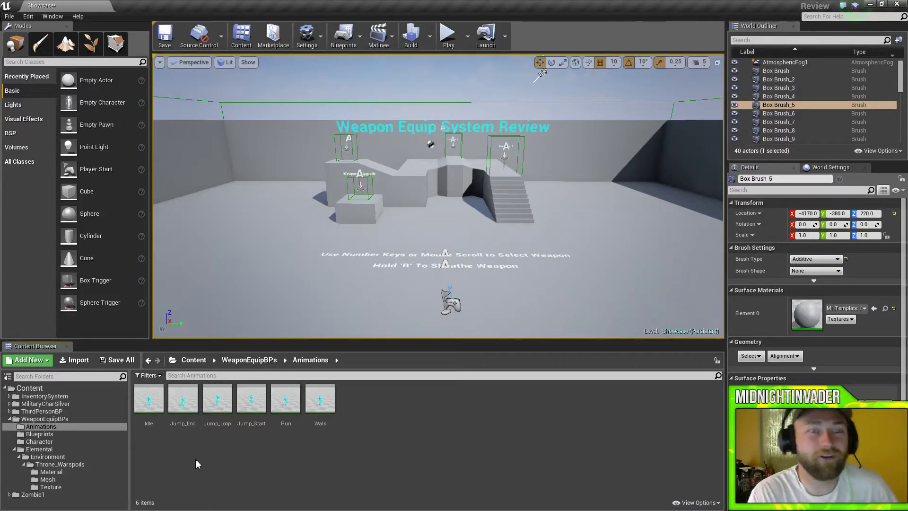
left_click(64, 435)
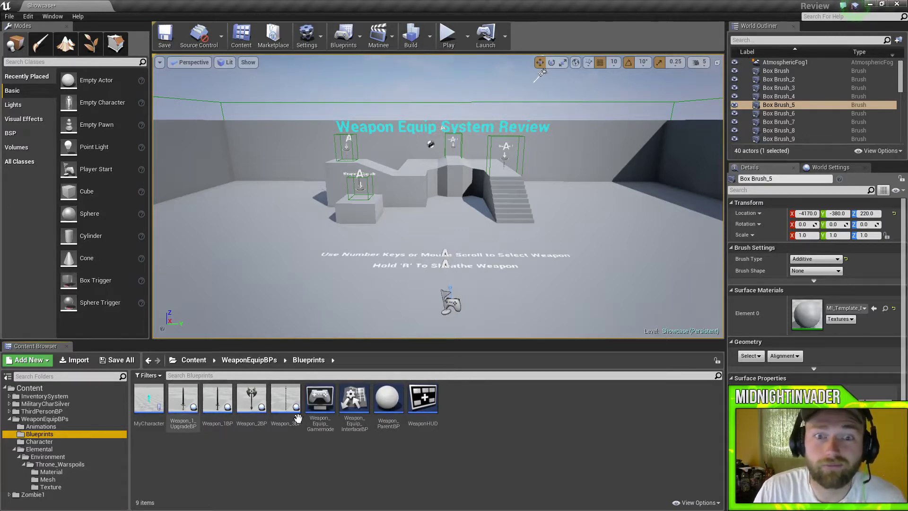
left_click(82, 444)
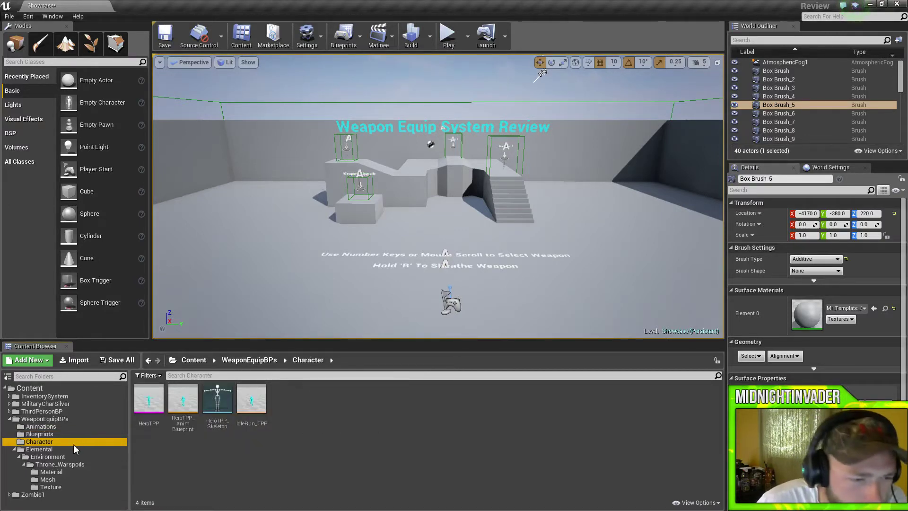
Open Throne_Warspoils inside the Elemental Environment folder and view the contents of its Material, Mesh and Texture folders
left_click(61, 456)
left_click(64, 450)
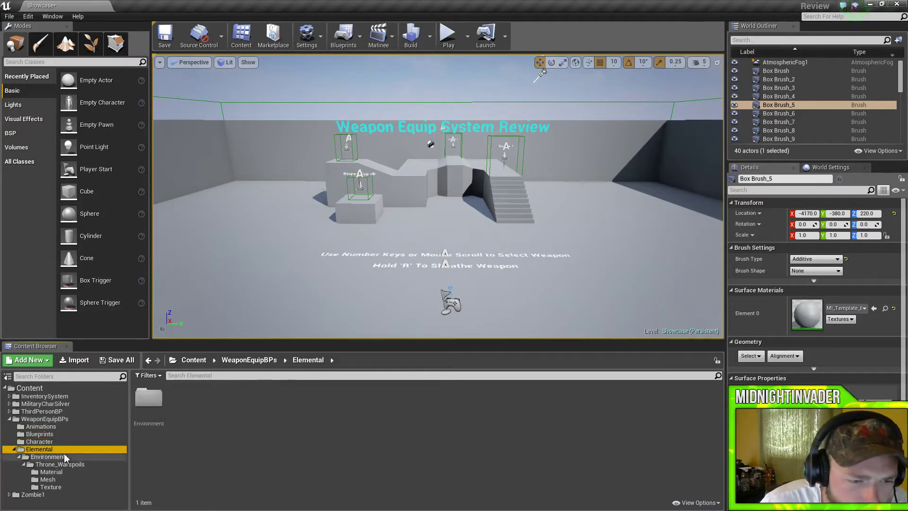
double_click(149, 397)
double_click(148, 398)
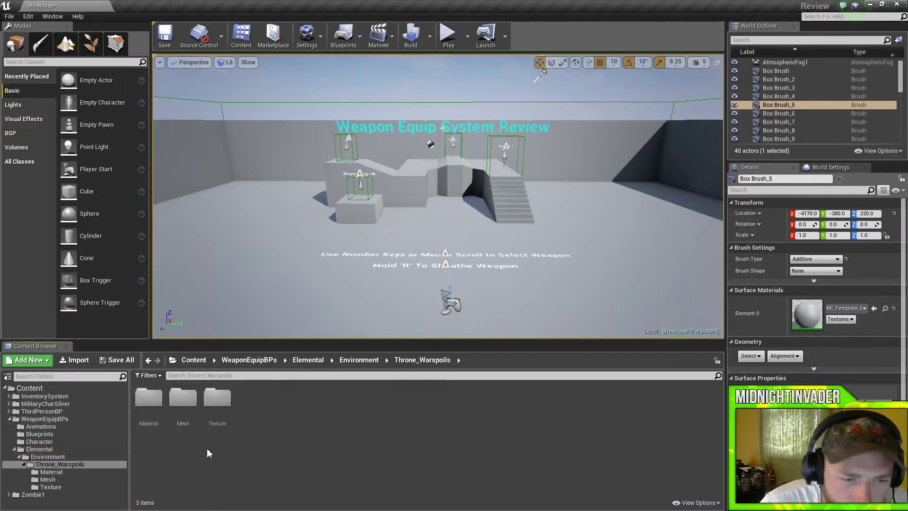
double_click(149, 397)
left_click(49, 480)
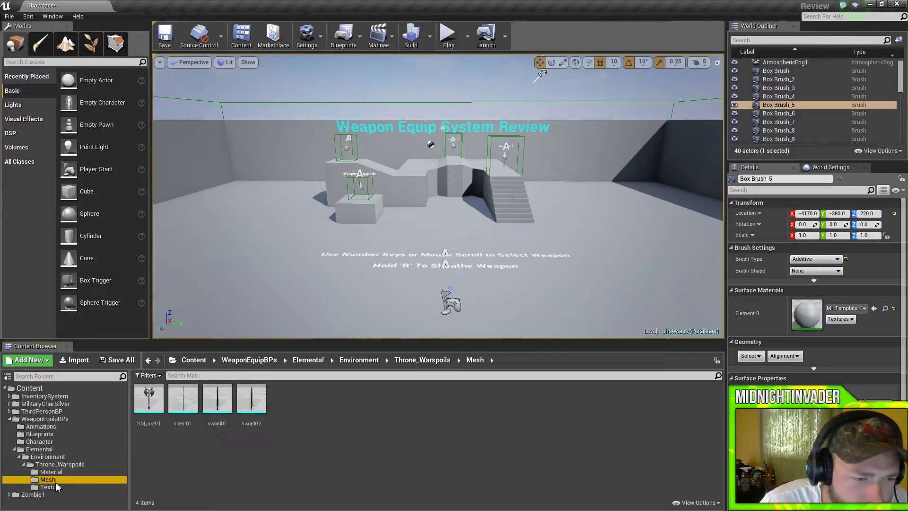
left_click(58, 487)
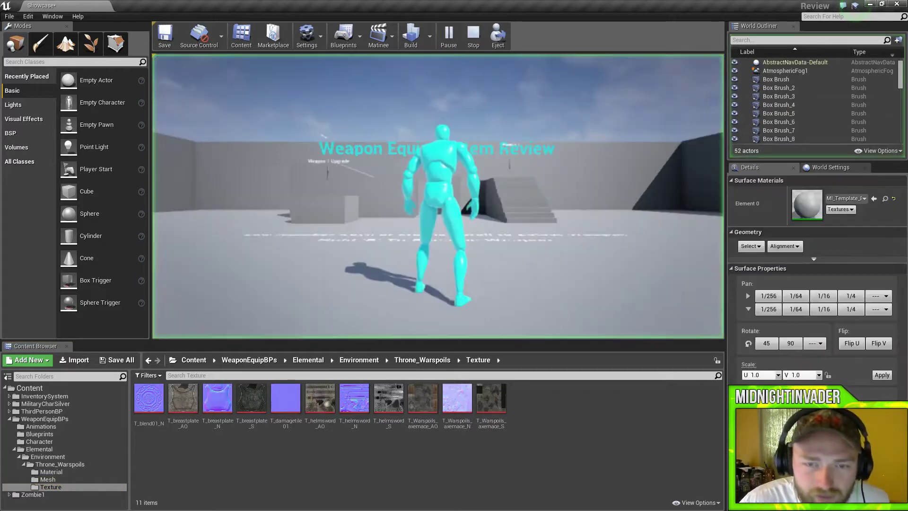
Play the Showcase level in the editor viewport and test the unarmed character's movement around the floor instructions
left_click(438, 197)
key("w")
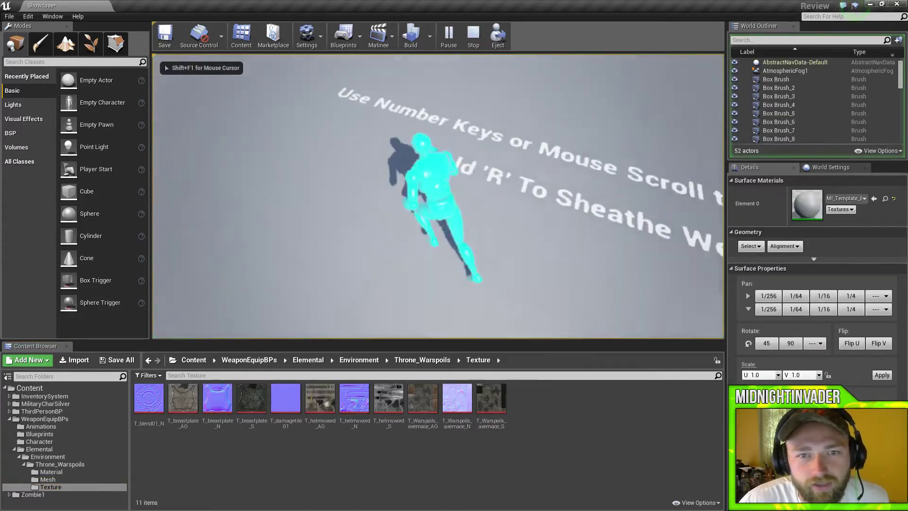
key("d")
key("d")
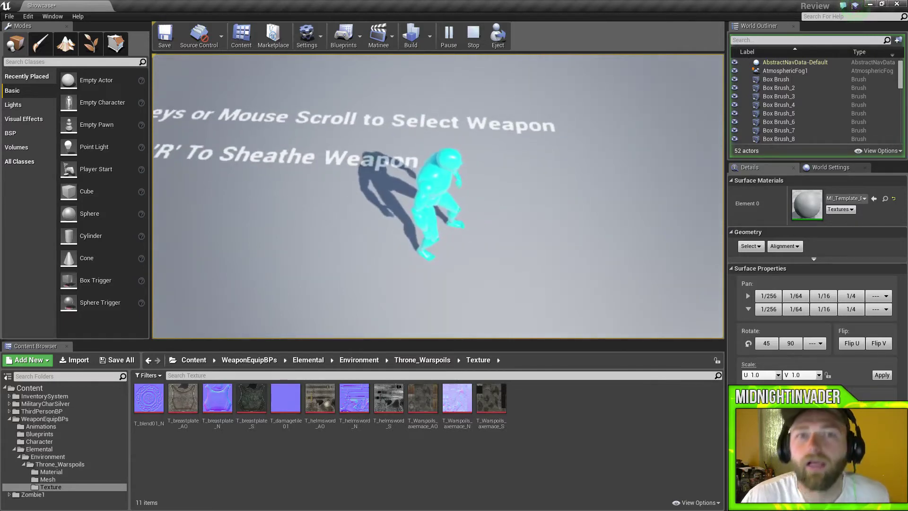
key("a")
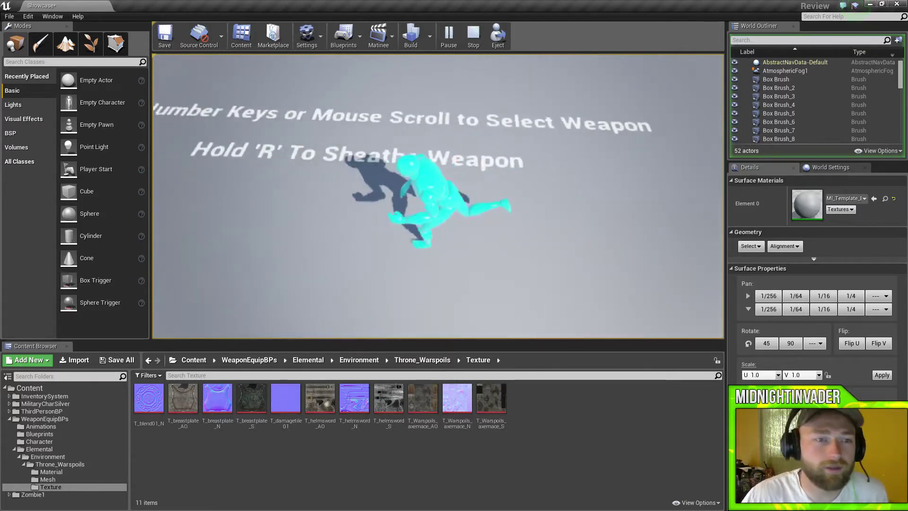
key("s")
key("w")
key("s")
key("w")
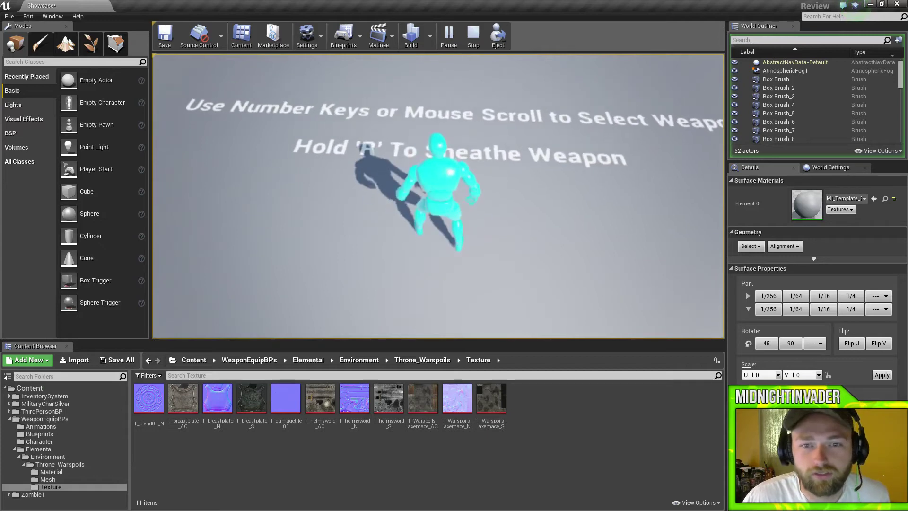
key("s")
key("w")
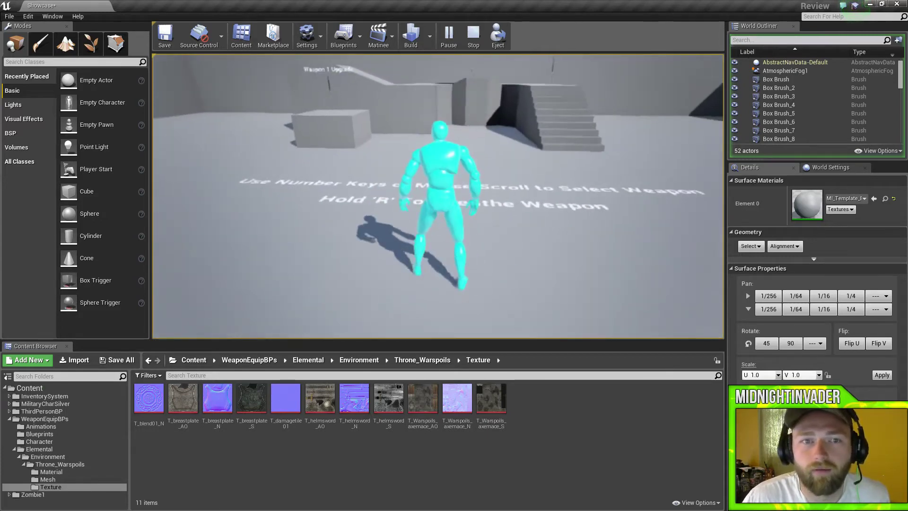
key("w")
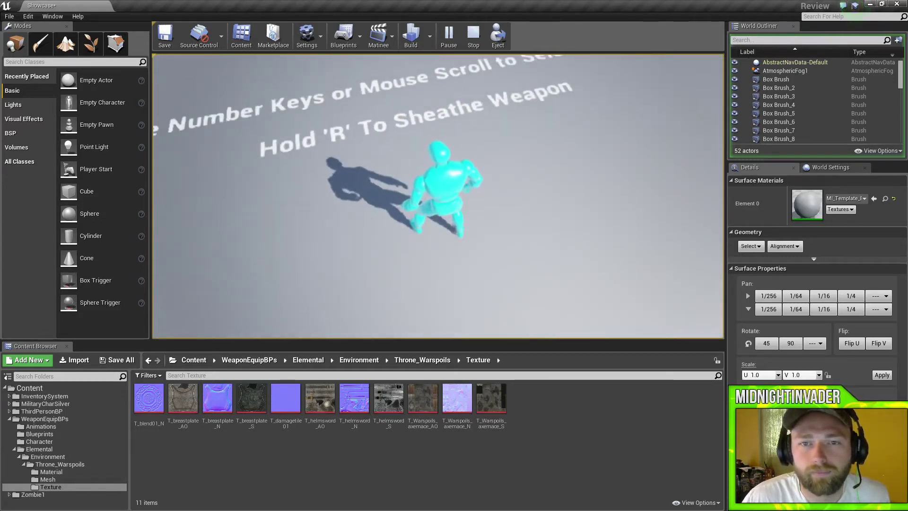
Collect the Weapon 1 Upgrade from its block and equip the sword in slot 1
key("w")
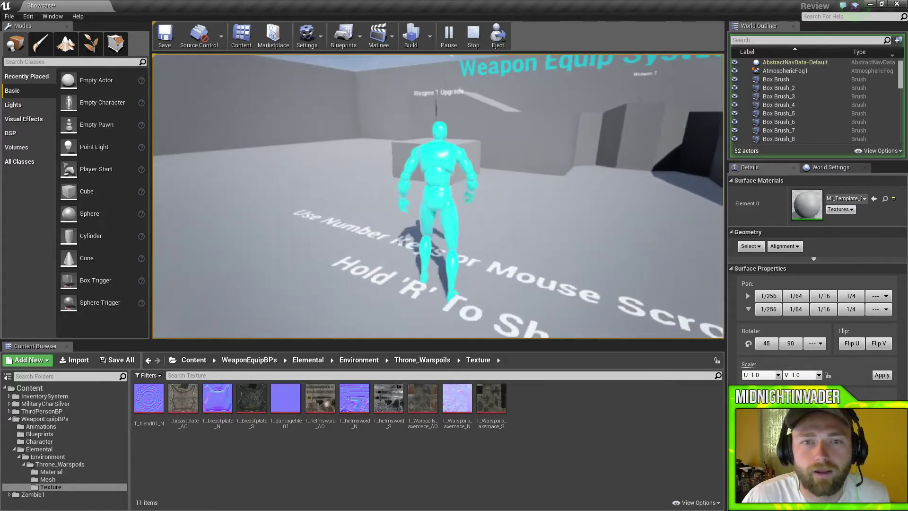
key("space")
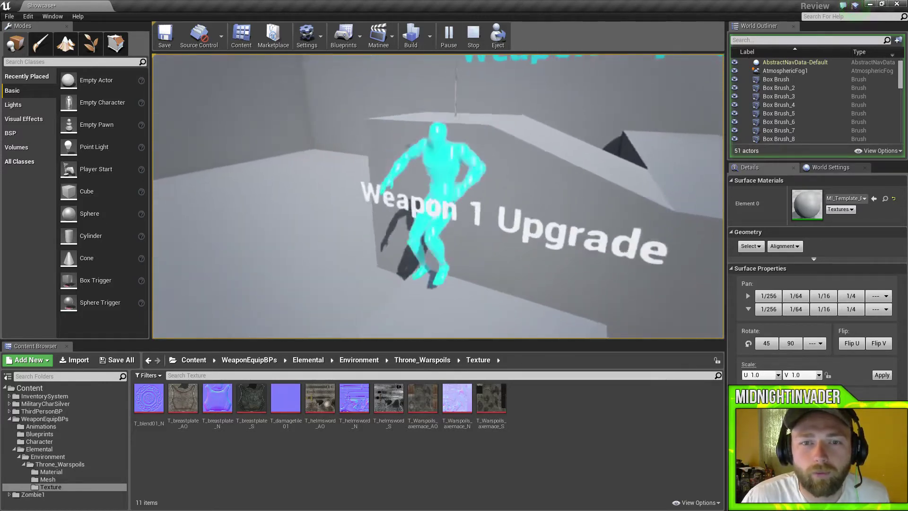
key("s")
key("1")
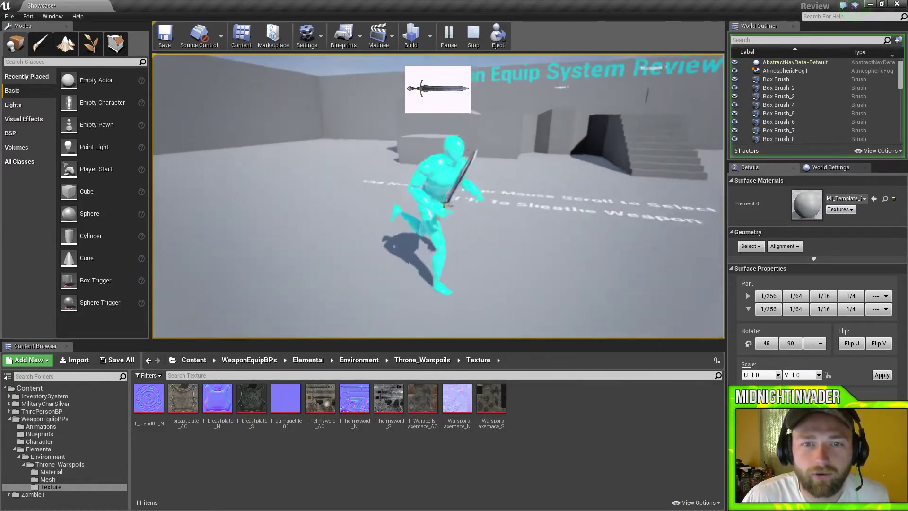
Test the character's movement in several directions with the sword in hand, and sheathe the sword
key("d")
key("w")
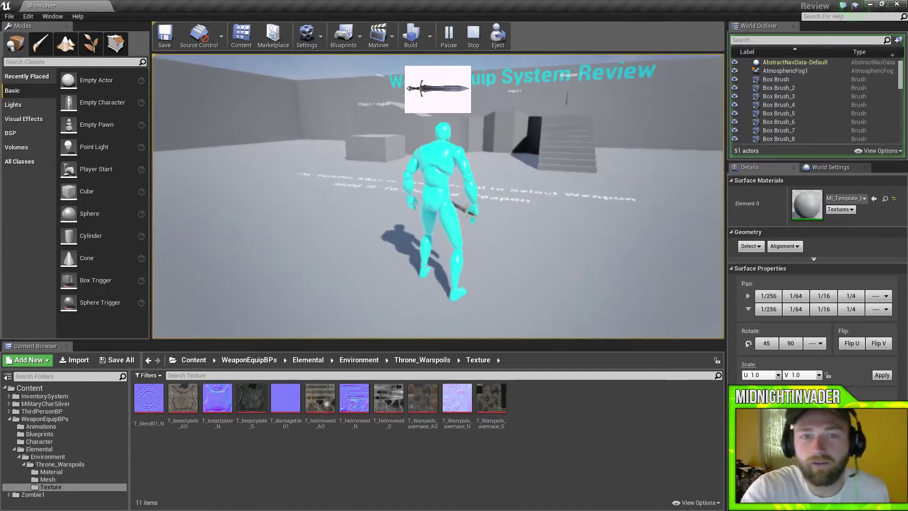
key("s")
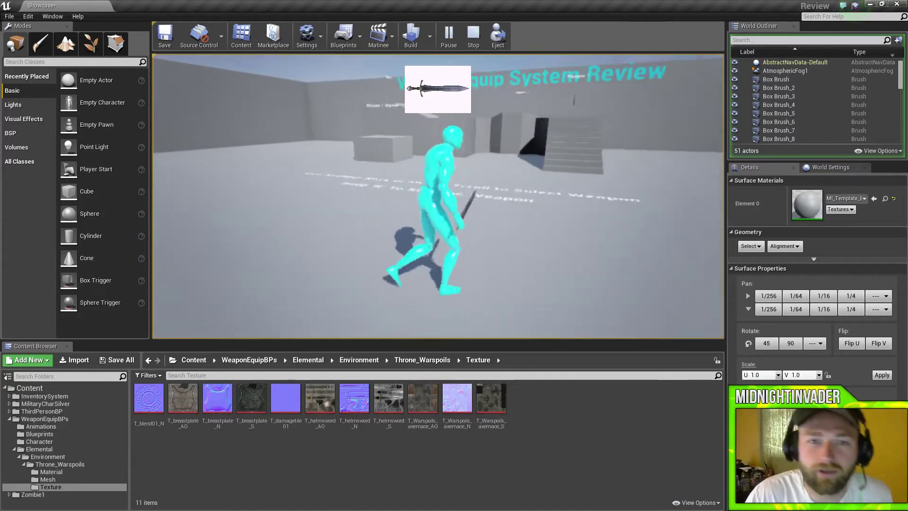
key("w")
key("a")
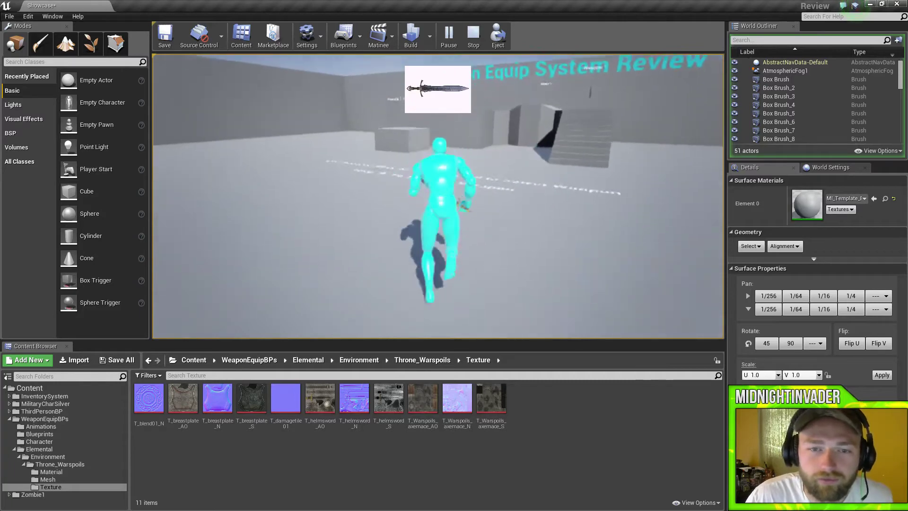
key("d")
key("s")
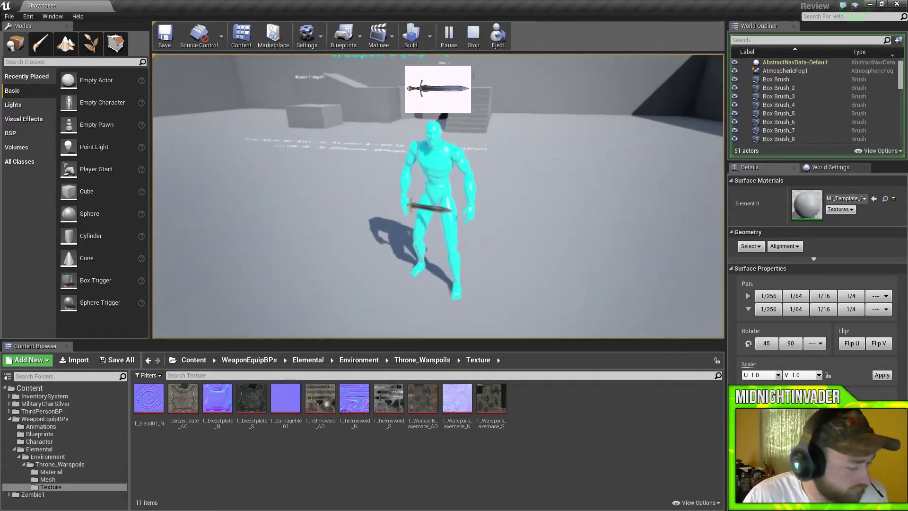
key("w")
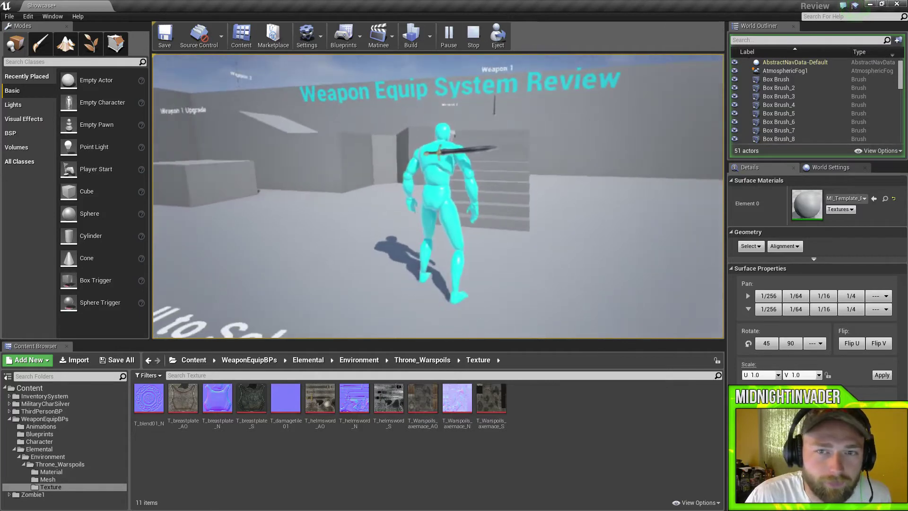
Move the character over the Weapon 1 Upgrade block and along the raised platform to collect Weapon 2
key("w")
key("w")
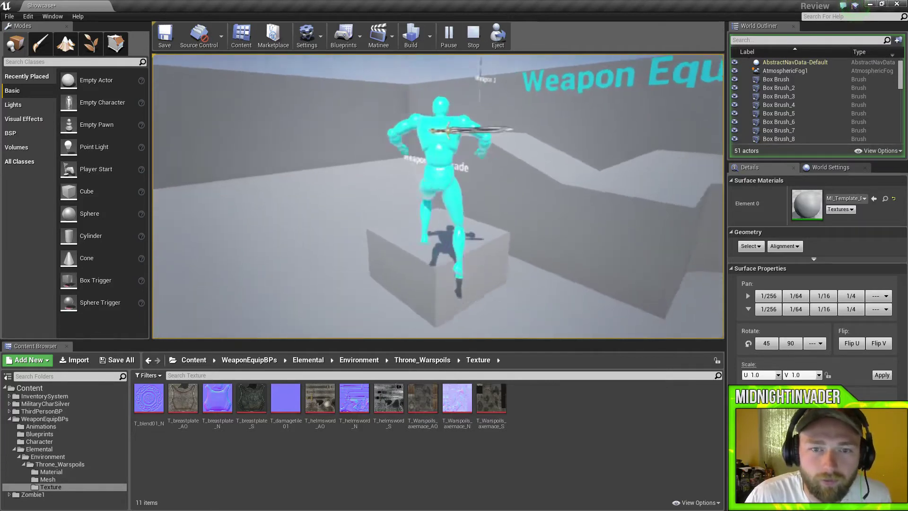
key("d")
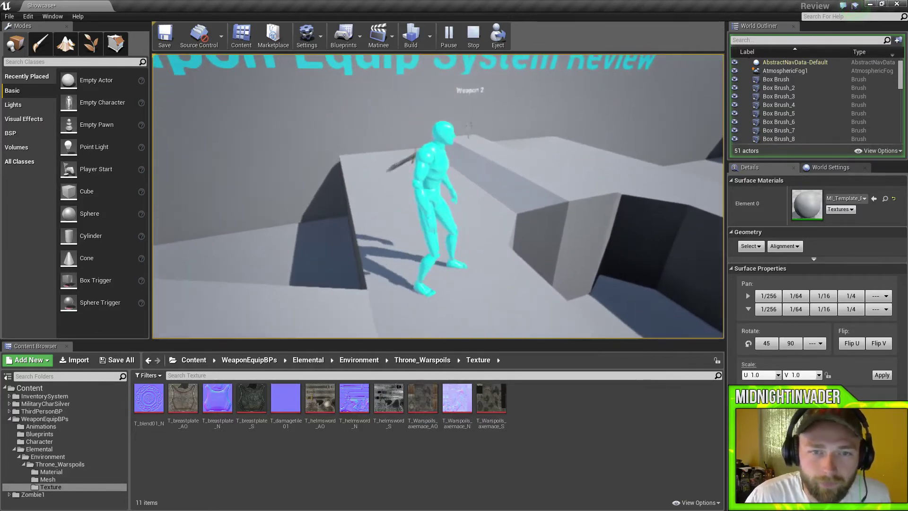
key("w")
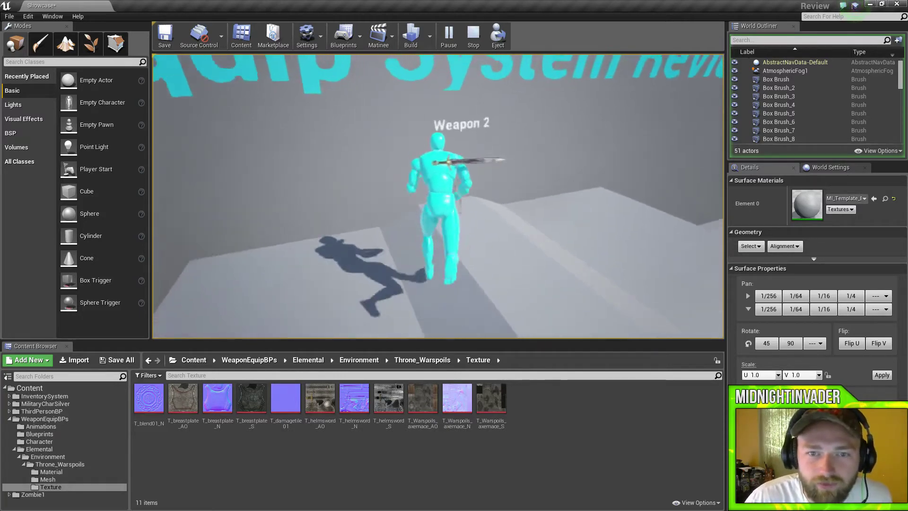
key("d")
key("w")
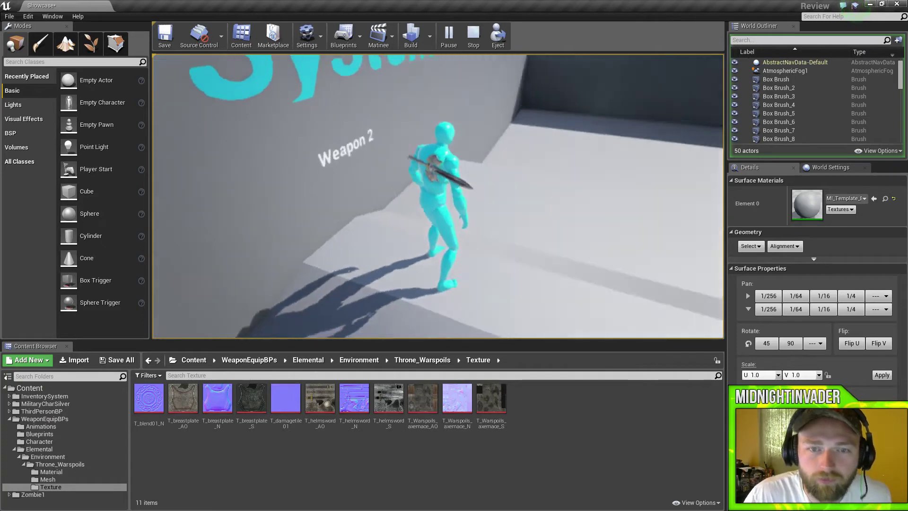
Equip the axe from slot 2, test switching between the axe and the sword, and sheathe the weapon
key("2")
key("w")
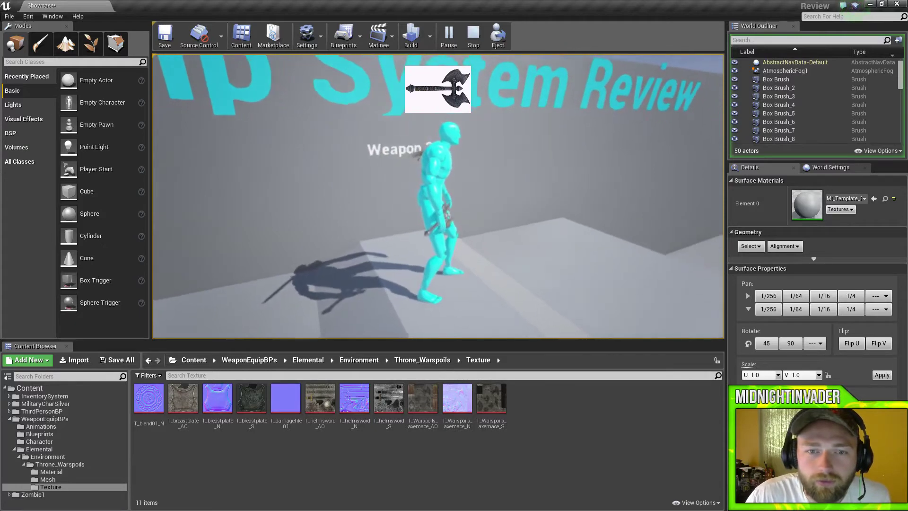
key("2")
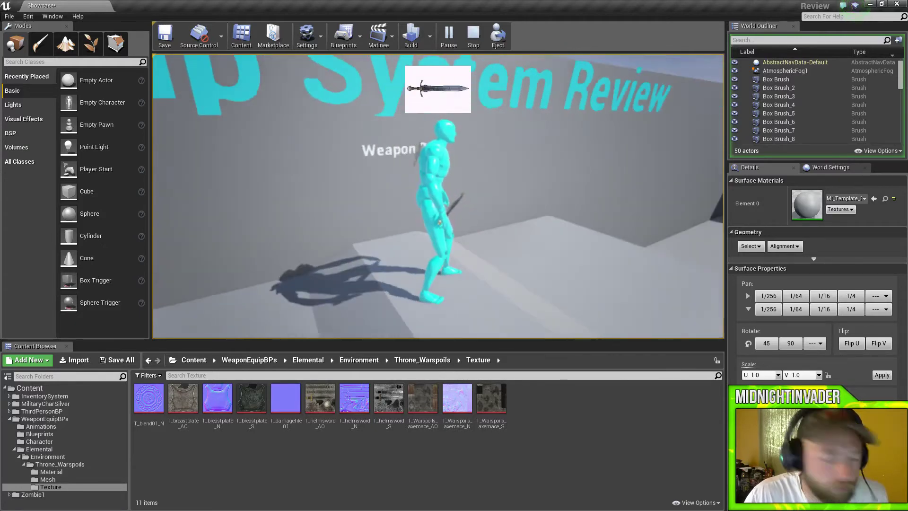
key("2")
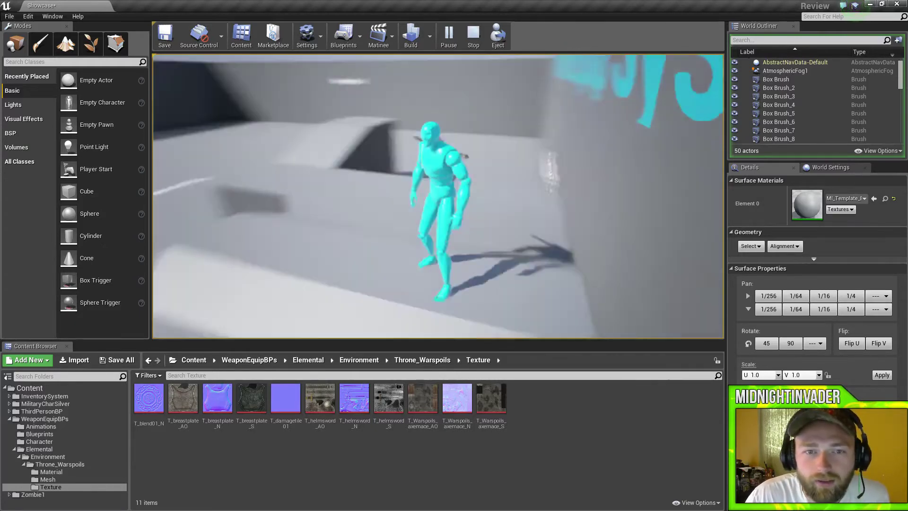
Move the character across the platforms to collect Weapon 3, and equip the spear from slot 3
key("w")
key("space")
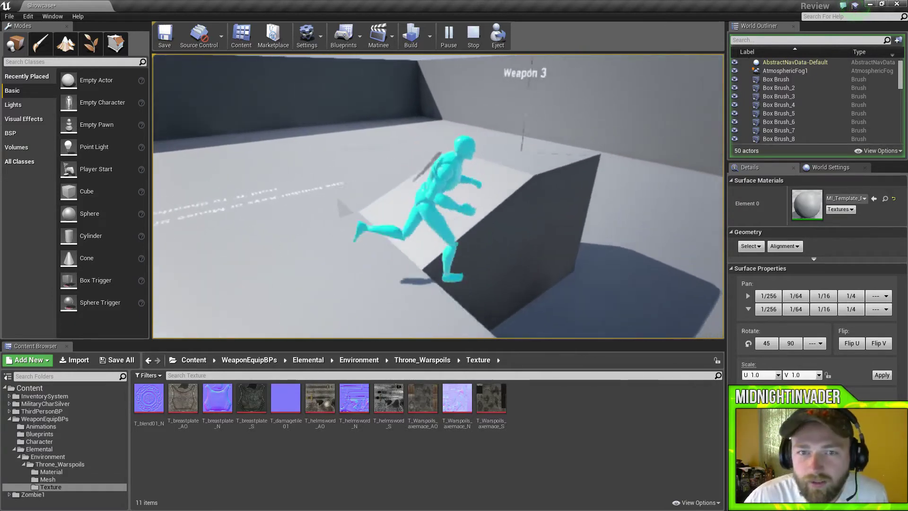
key("w")
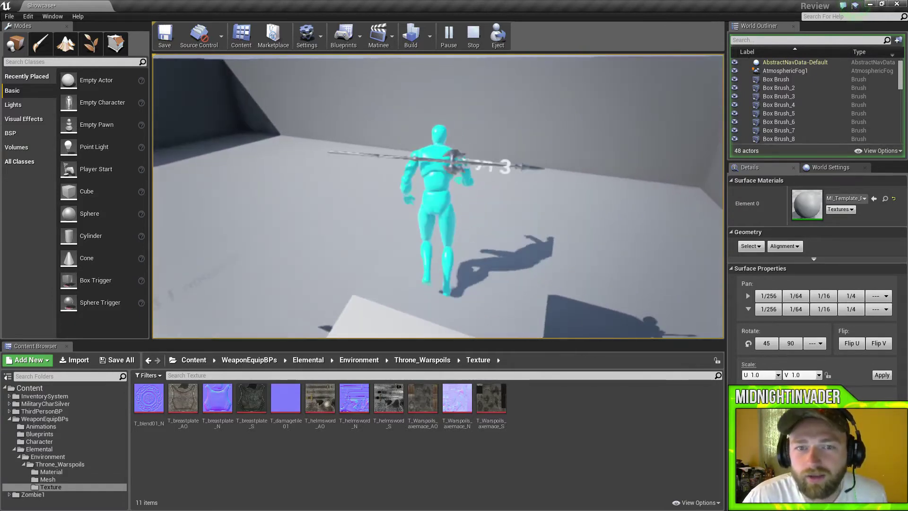
key("s")
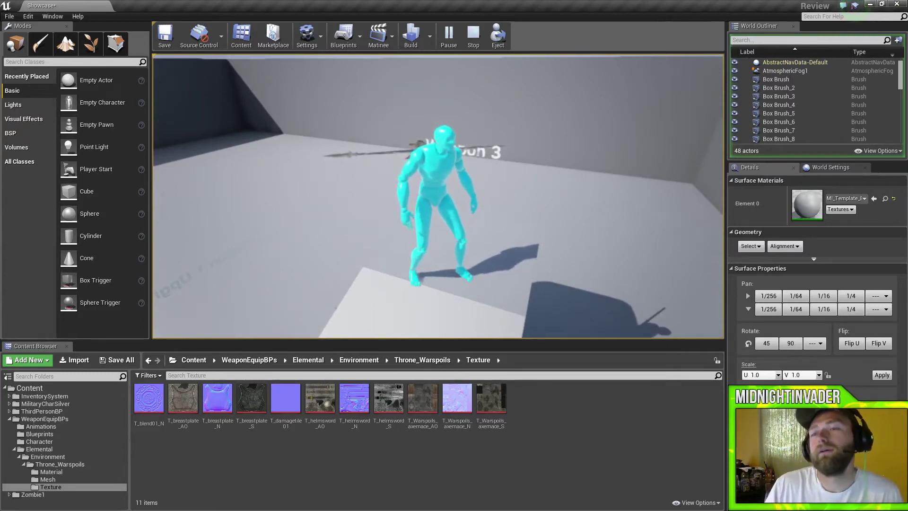
key("3")
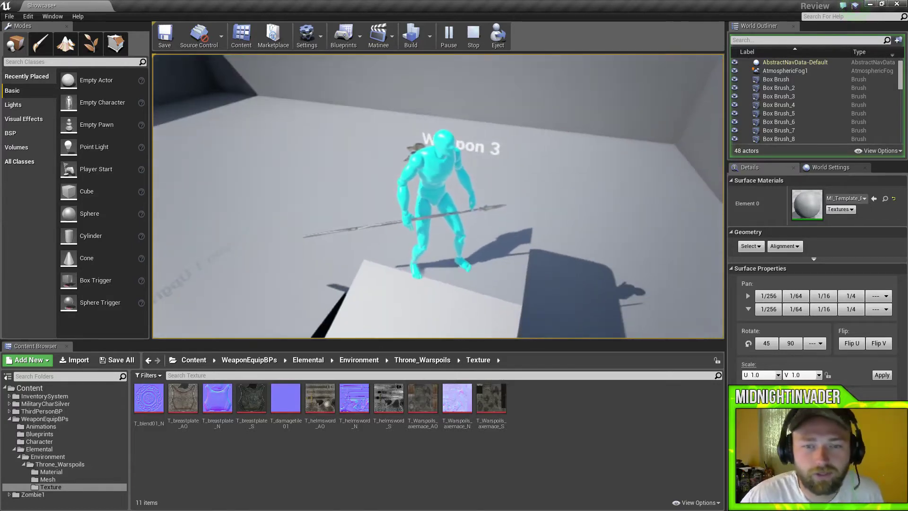
Test running and jumping with the spear in hand on the open floor
key("w")
key("space")
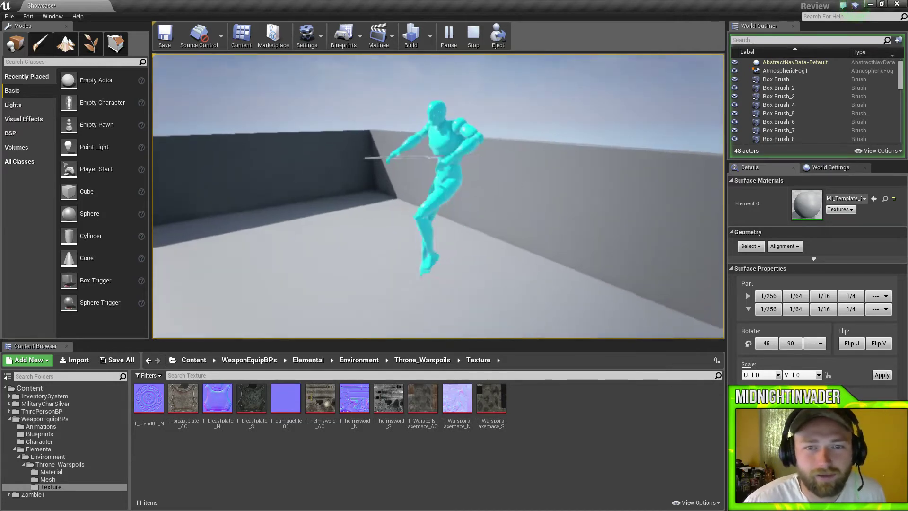
key("a")
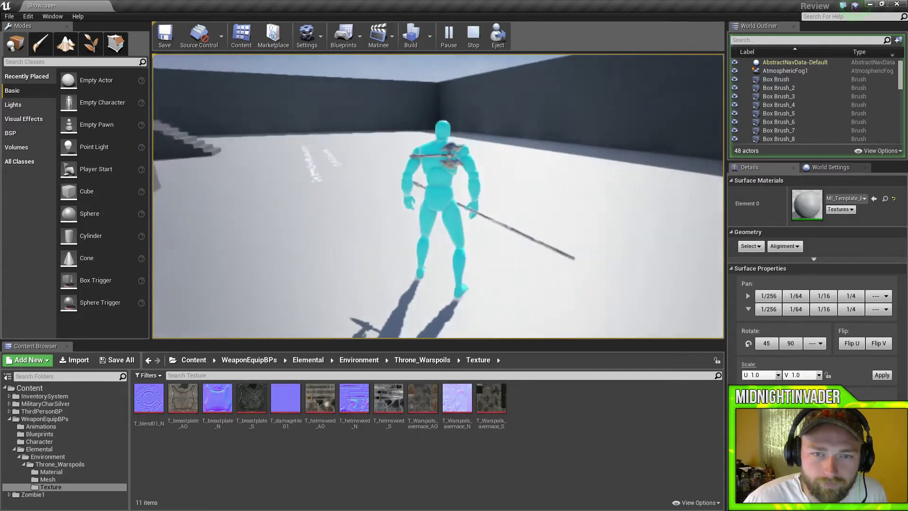
Test weapon slot 1 and a running jump on the open floor, and stop the play session
key("1")
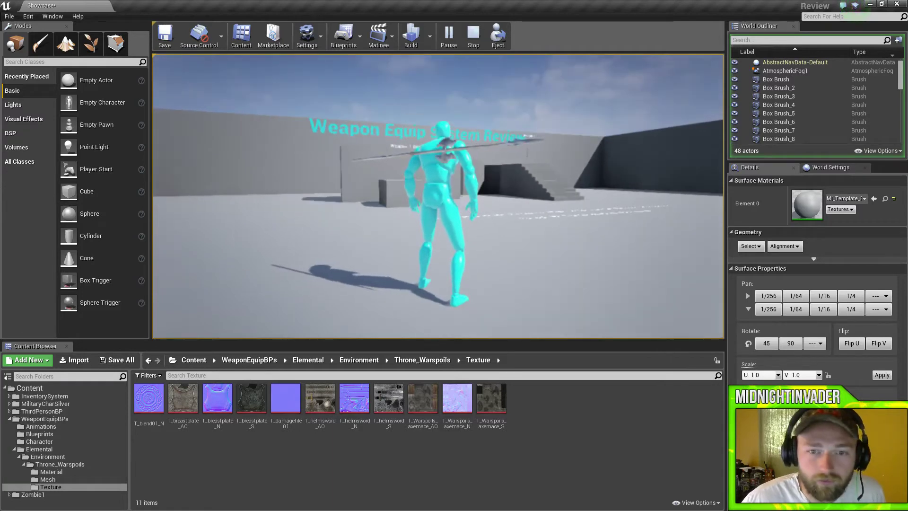
key("w")
key("space")
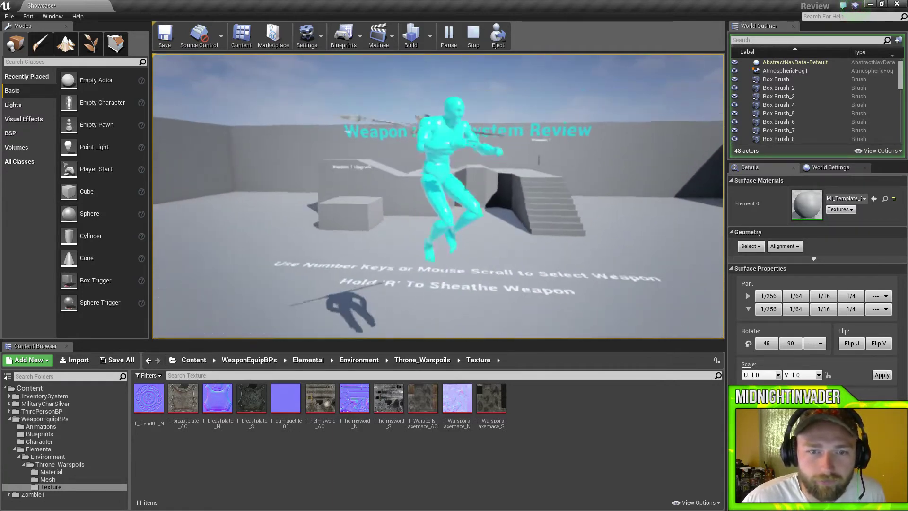
key("Escape")
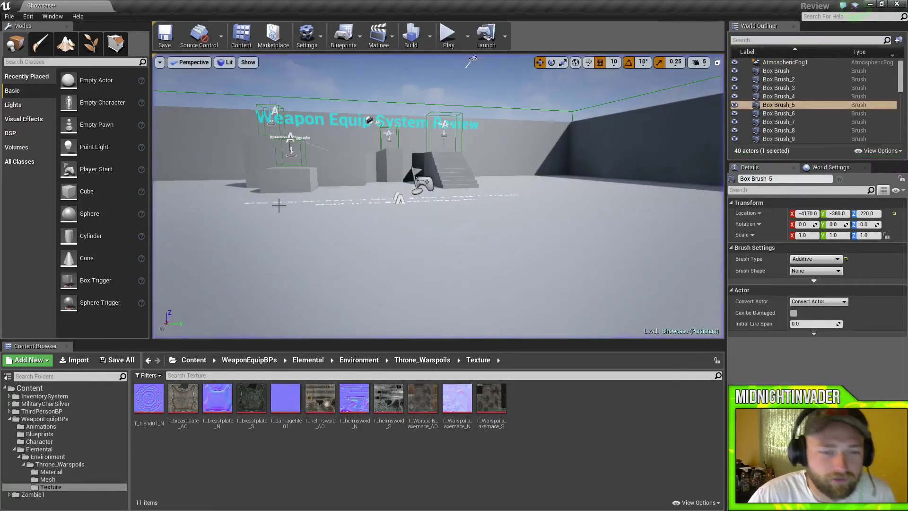
Browse the Character, Blueprints and Elemental folders of WeaponEquipBPs
left_click(13, 449)
left_click(47, 443)
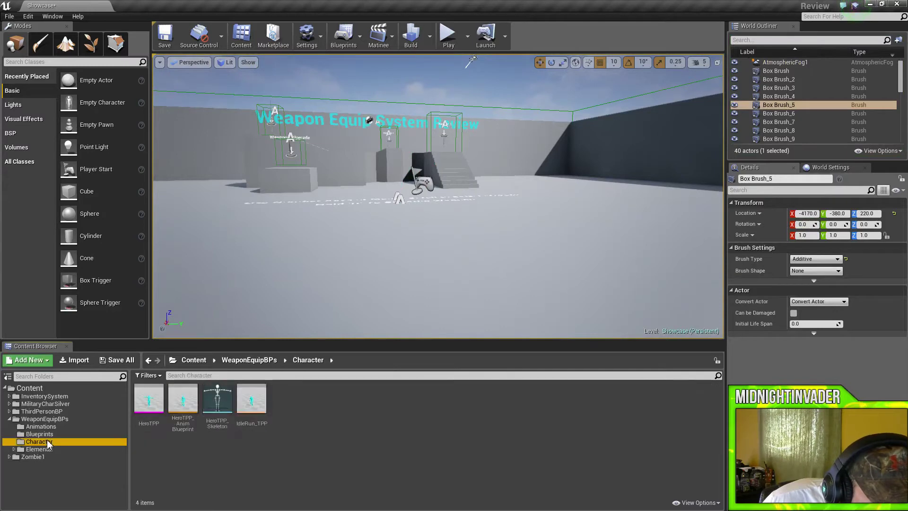
left_click(48, 435)
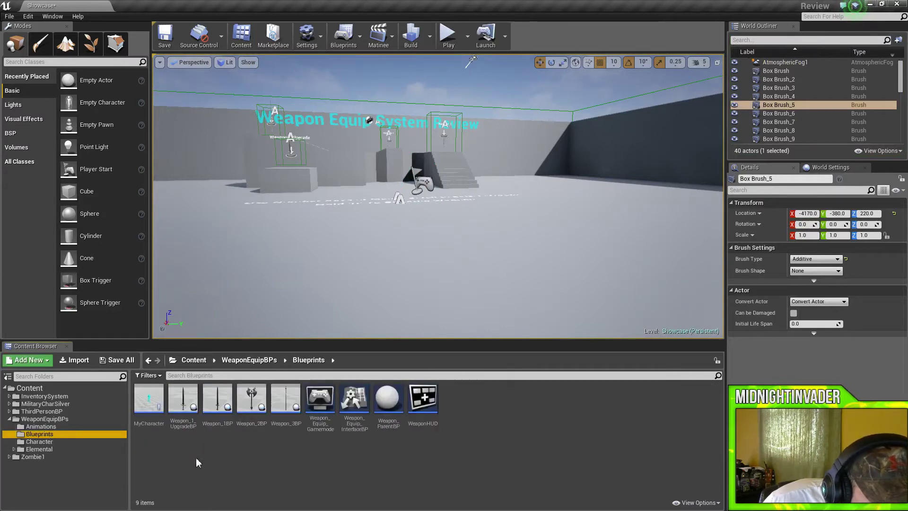
left_click(47, 442)
left_click(52, 449)
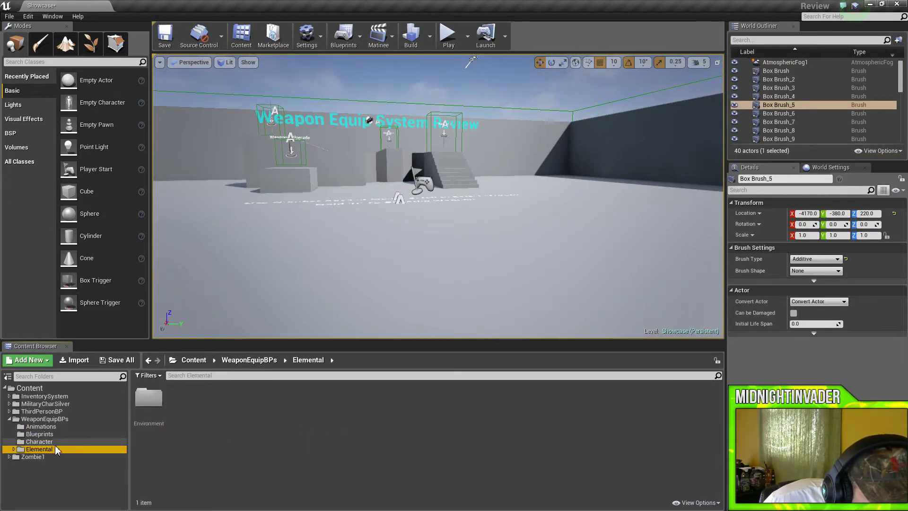
Open the SM_axe01 mesh from the Throne_Warspoils Mesh folder and inspect the axe up close
double_click(163, 401)
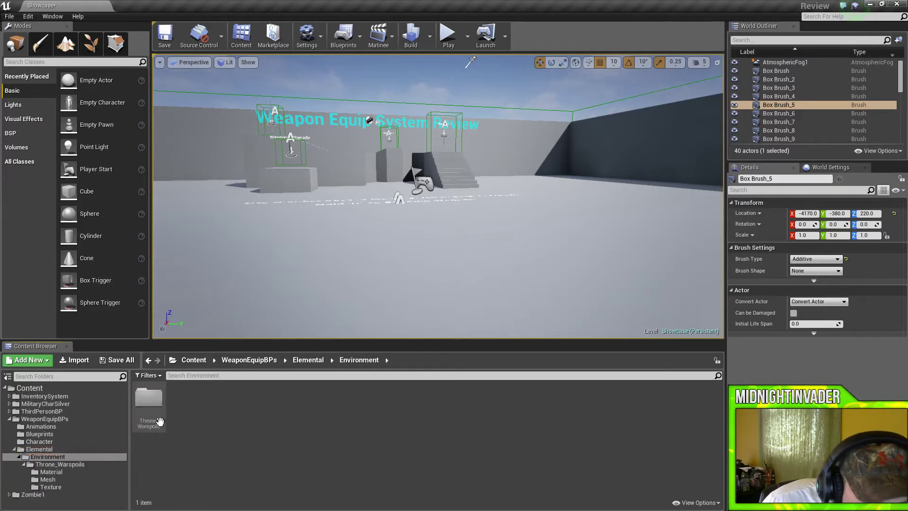
left_click(69, 480)
double_click(146, 403)
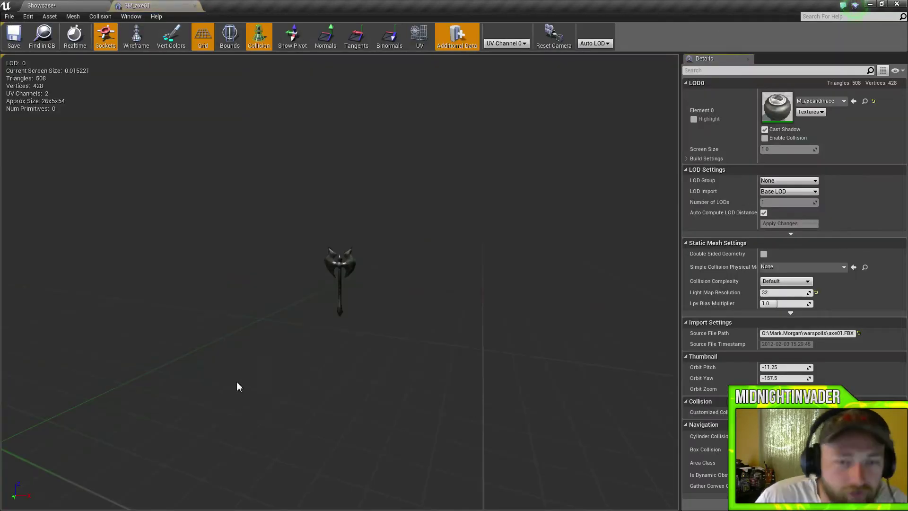
scroll(336, 280, "up", 8)
right_click_drag(336, 280, 351, 296)
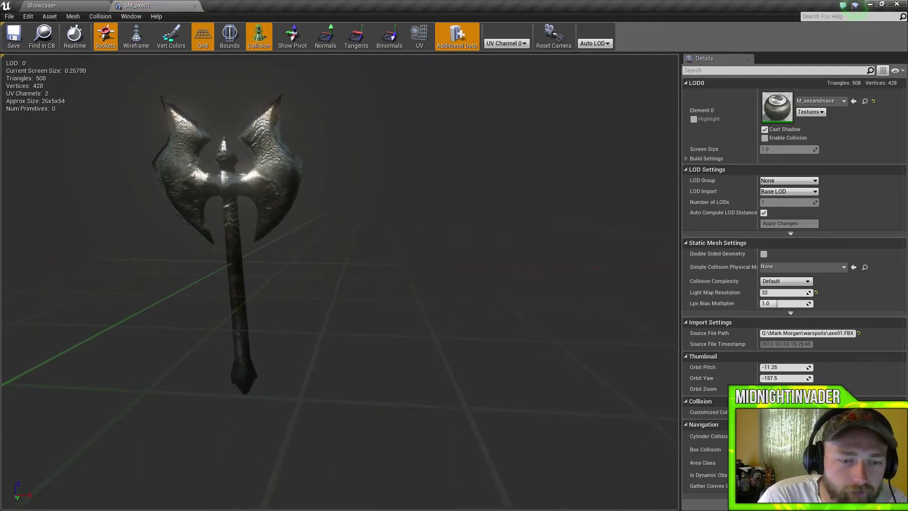
left_click_drag(343, 282, 353, 280)
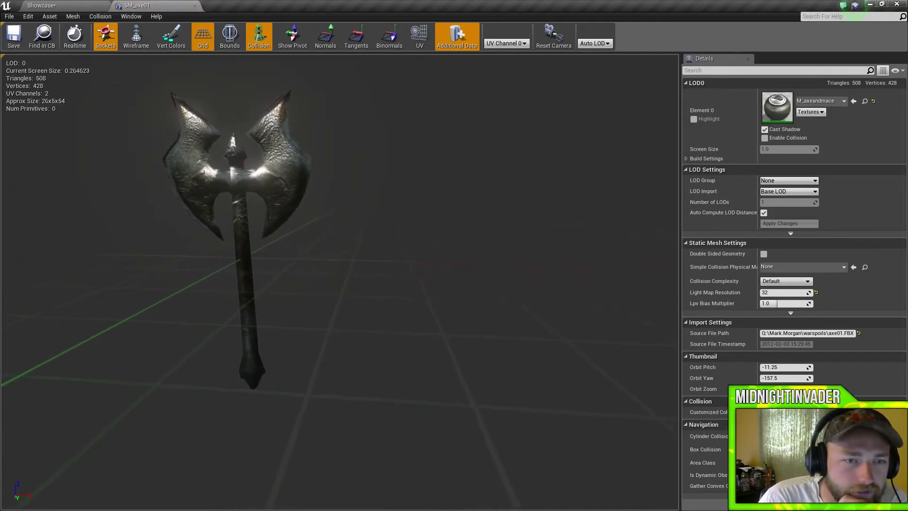
Close the axe mesh, open spear01 and inspect the spear up close
left_click(194, 7)
double_click(183, 404)
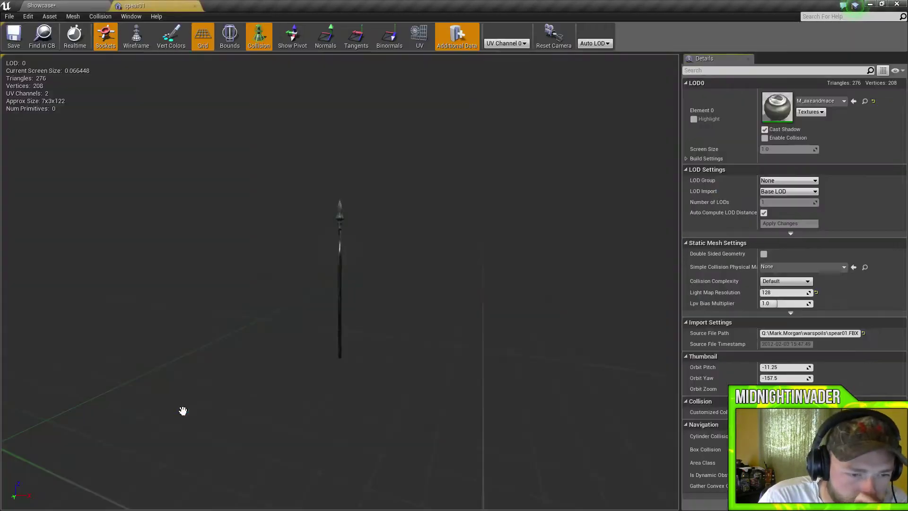
scroll(358, 243, "up", 3)
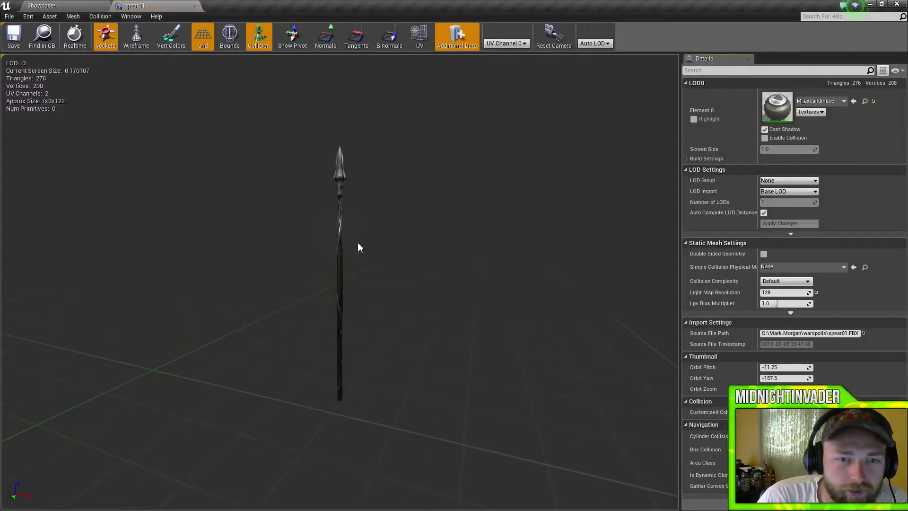
scroll(358, 243, "up", 3)
scroll(358, 243, "down", 3)
left_click_drag(363, 242, 379, 240)
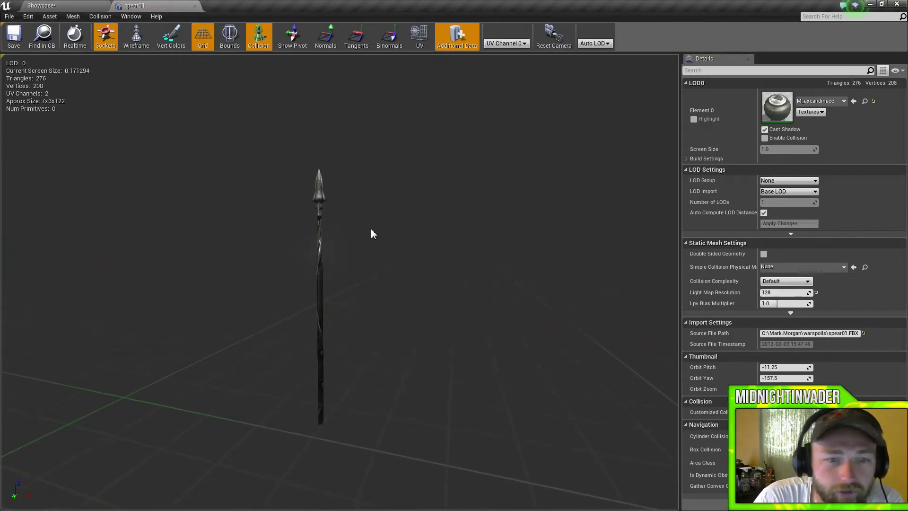
Close the spear mesh and inspect the sword01 and sword02 meshes in turn, closing each one
left_click(195, 7)
double_click(217, 406)
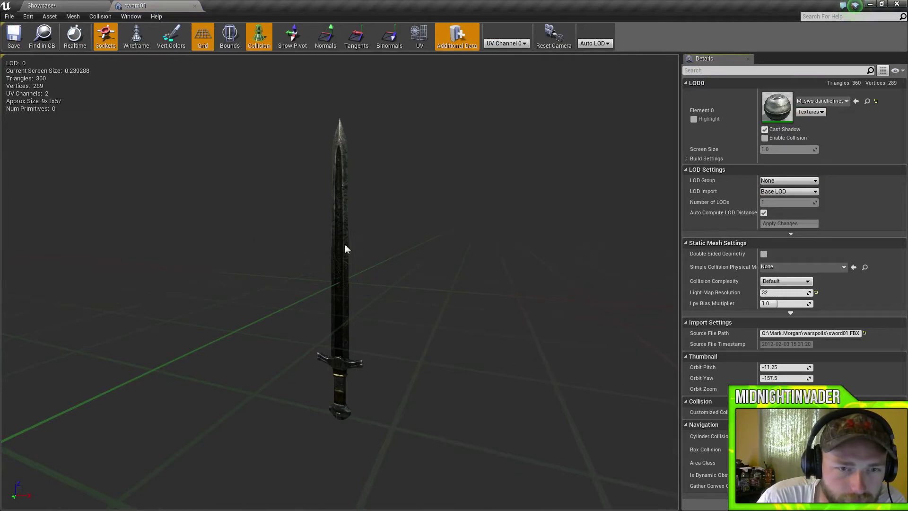
left_click(195, 6)
double_click(252, 406)
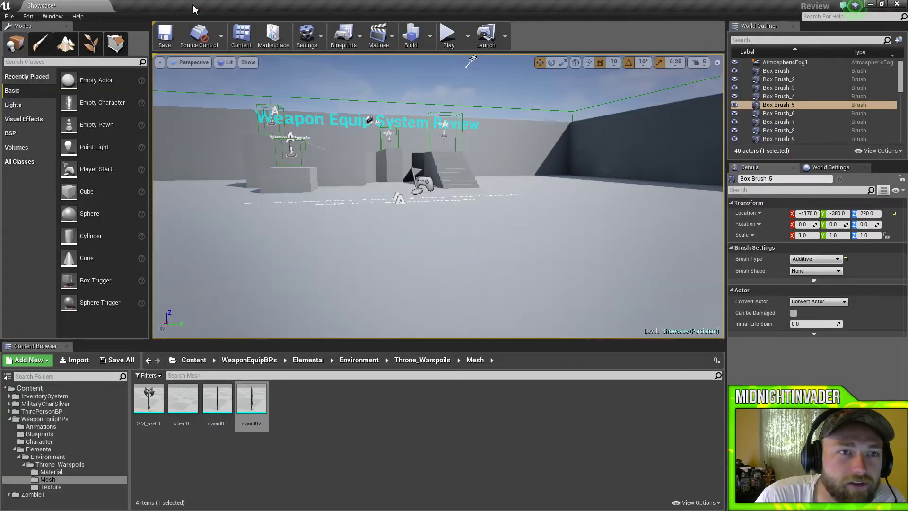
left_click(195, 6)
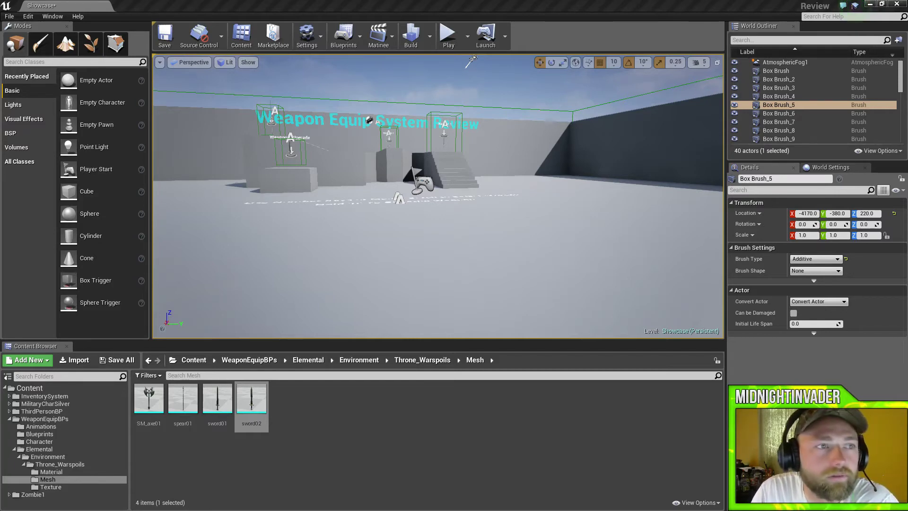
Fly the level view closer to face the weapon platforms, stairs and title text
right_click_drag(373, 288, 438, 224)
scroll(330, 187, "up", 1)
key("d")
key("e")
key("a")
key("w")
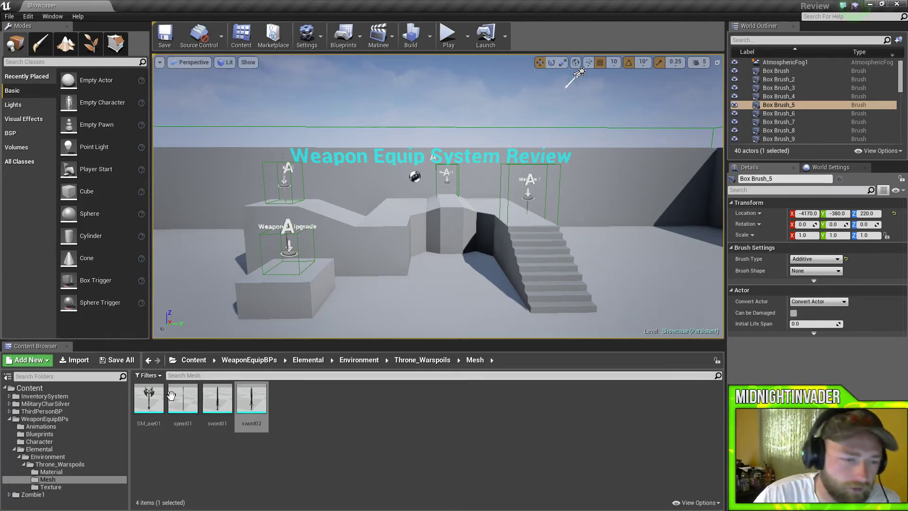
Open the MyCharacter blueprint from the Blueprints folder and examine the Movement Controls section of its Event Graph
left_click(61, 435)
double_click(149, 400)
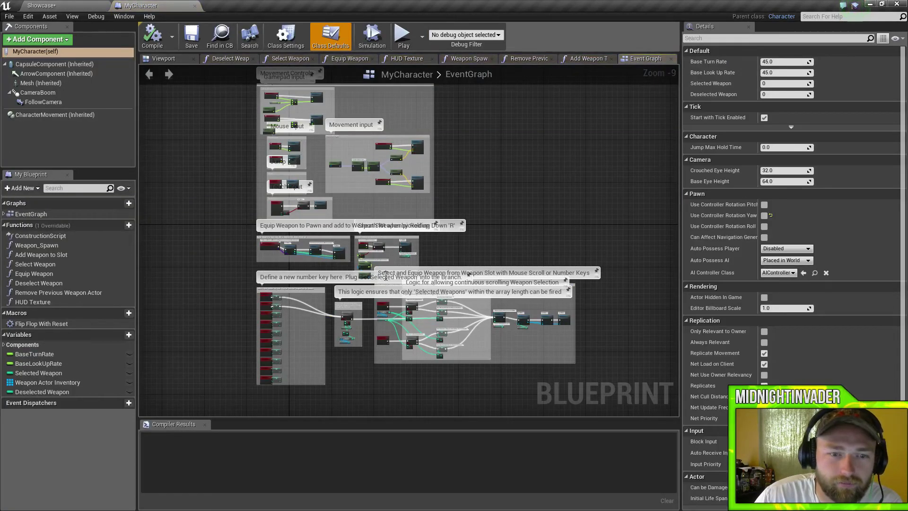
right_click_drag(521, 230, 498, 302)
scroll(424, 270, "up", 4)
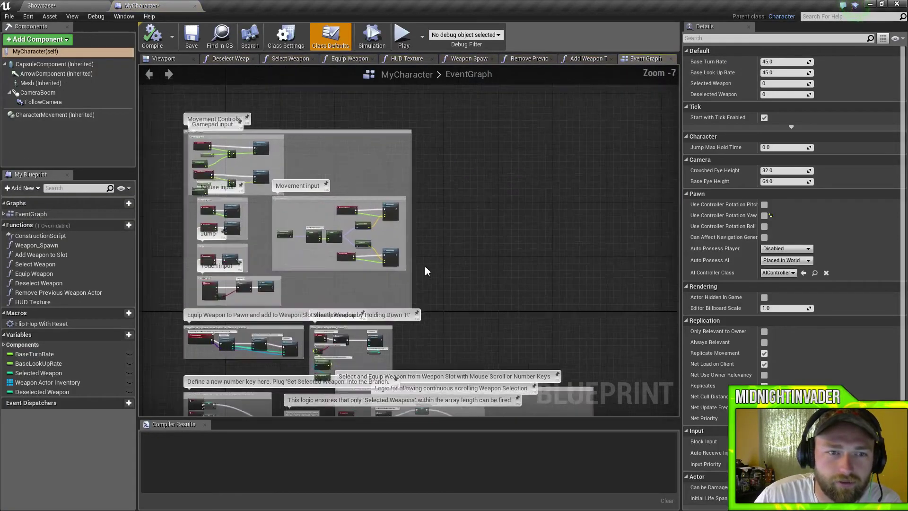
right_click_drag(605, 261, 504, 395)
left_click_drag(346, 169, 460, 60)
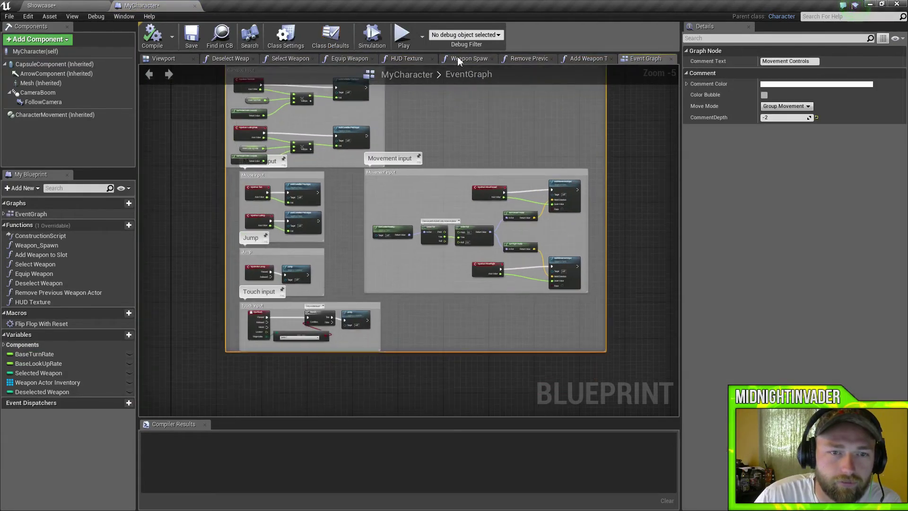
Examine the Event Graph sections for equipping picked-up weapons, sheathing with 'R' and defining number keys
right_click_drag(487, 344, 582, 66)
right_click_drag(547, 300, 586, 167)
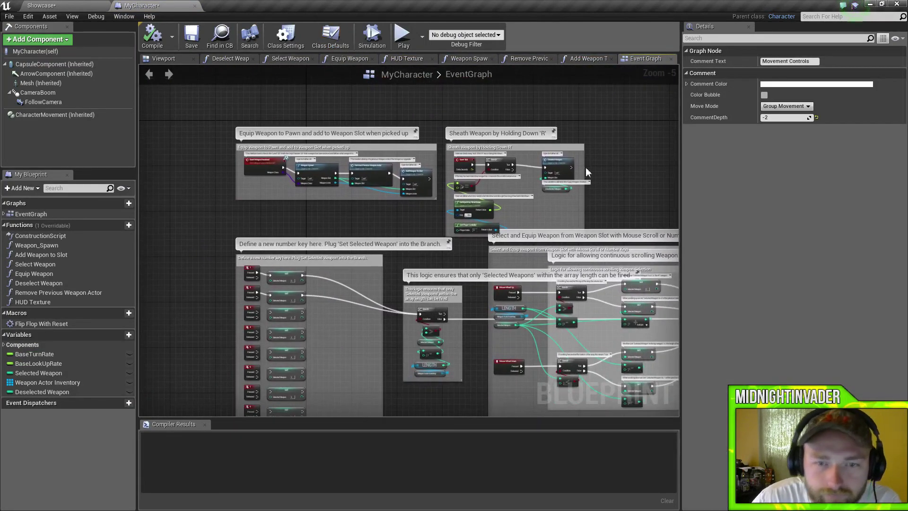
right_click_drag(464, 276, 423, 202)
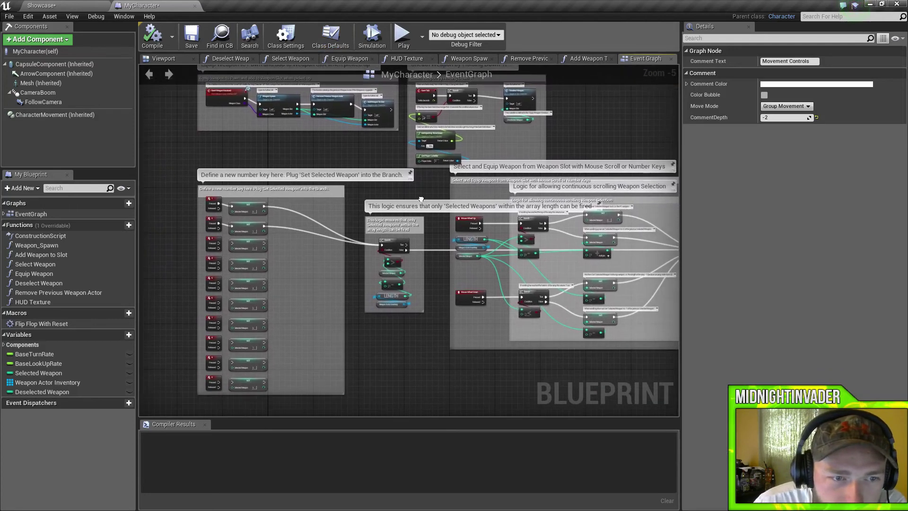
right_click_drag(331, 267, 306, 246)
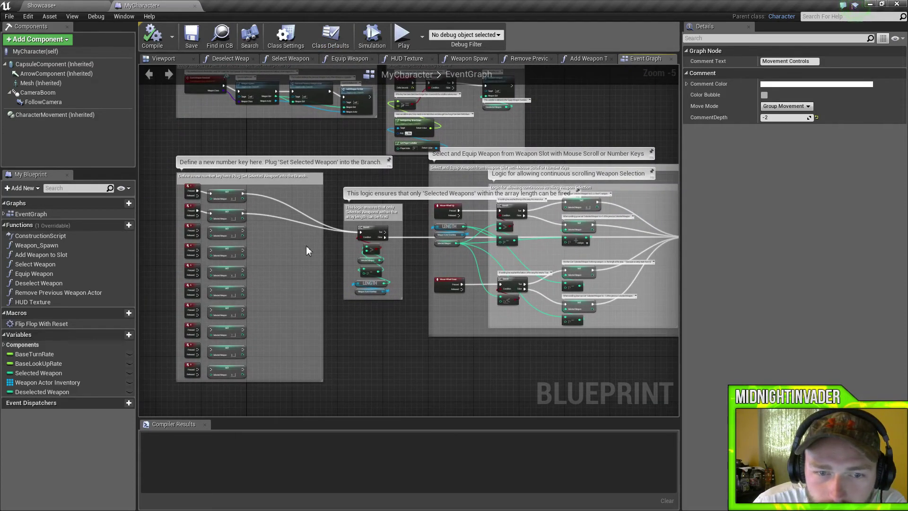
Examine up close the number key events and the Selected Weapon set nodes wired into the Branch
scroll(305, 246, "up", 2)
right_click_drag(306, 246, 492, 249)
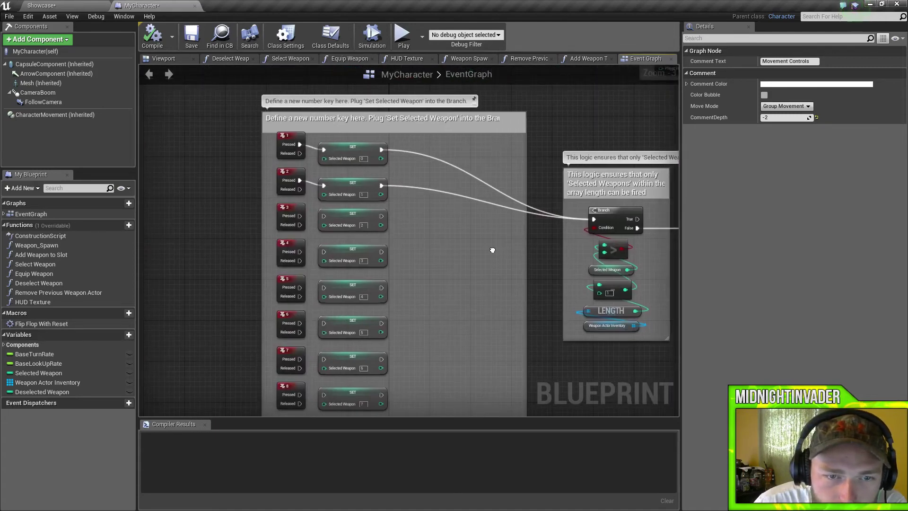
right_click_drag(466, 256, 413, 361)
scroll(366, 242, "up", 2)
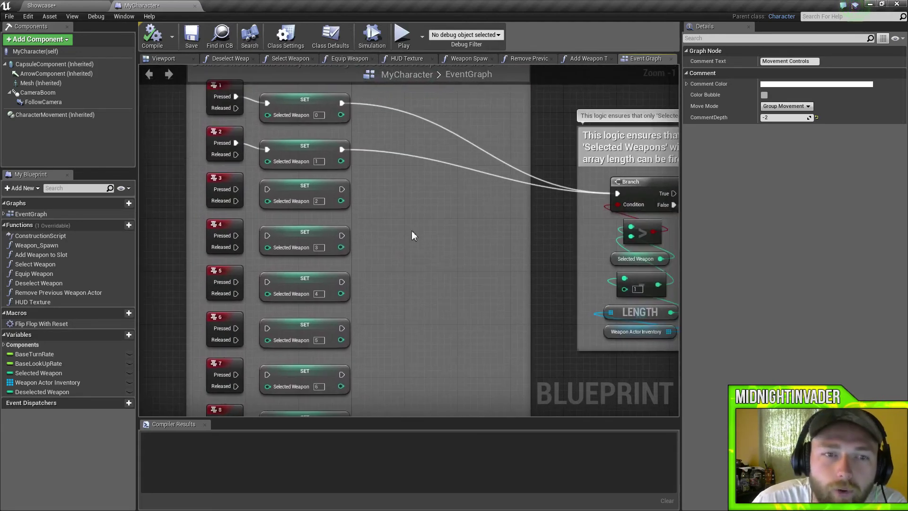
Examine the array length check and the mouse wheel weapon selection logic, and survey the surrounding weapon sections
right_click_drag(493, 240, 318, 234)
right_click_drag(533, 239, 359, 236)
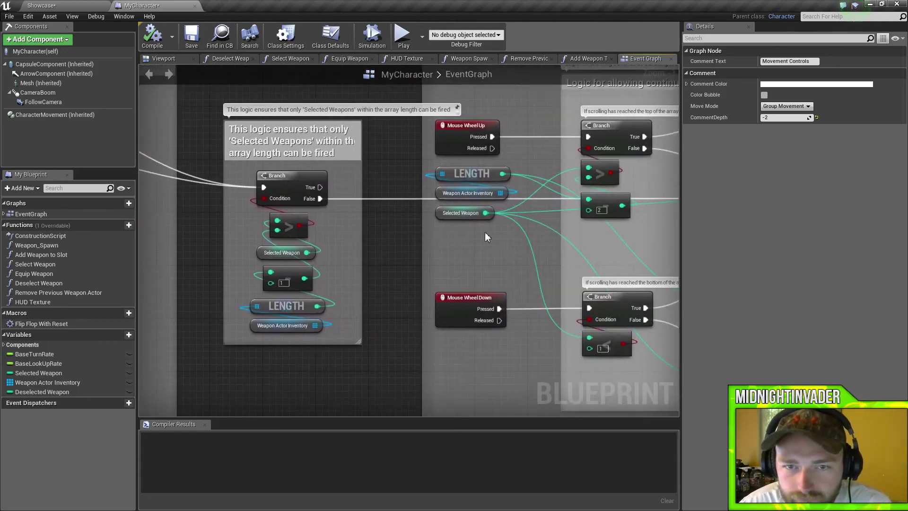
scroll(343, 270, "down", 3)
scroll(380, 272, "down", 1)
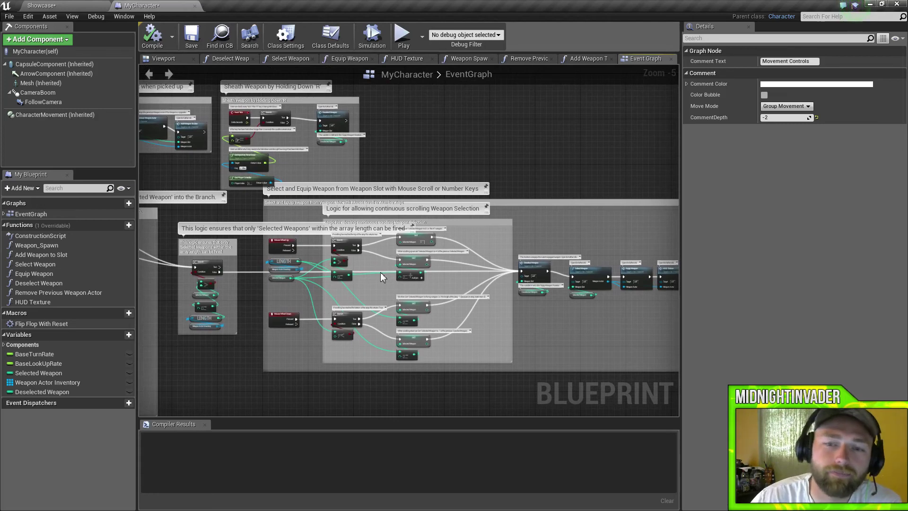
right_click_drag(380, 272, 567, 322)
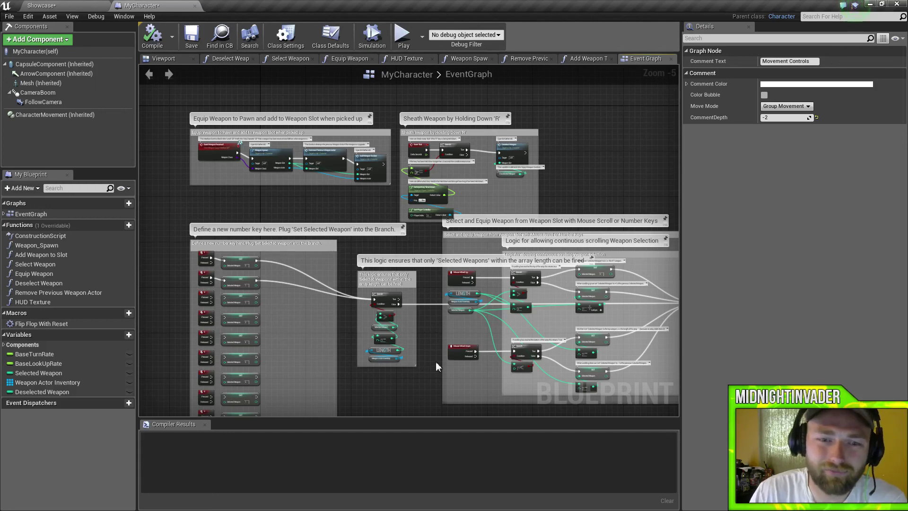
right_click_drag(439, 364, 417, 356)
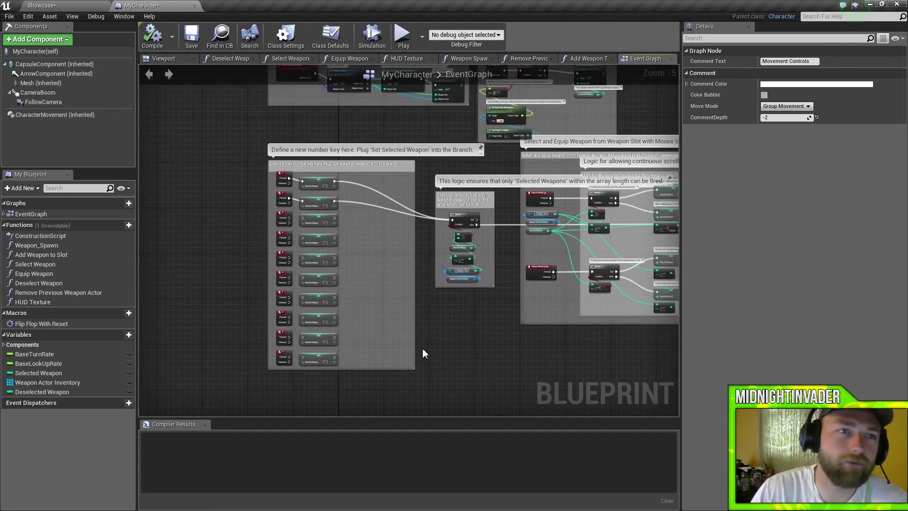
Close the MyCharacter blueprint and browse the Animations folder and the top-level WeaponEquipBPs folder
left_click(195, 6)
right_click_drag(400, 277, 381, 288)
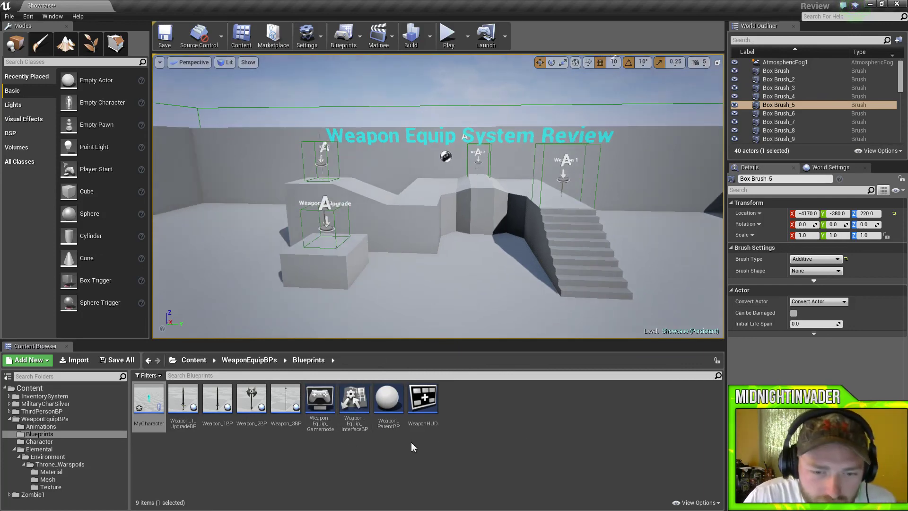
left_click(28, 427)
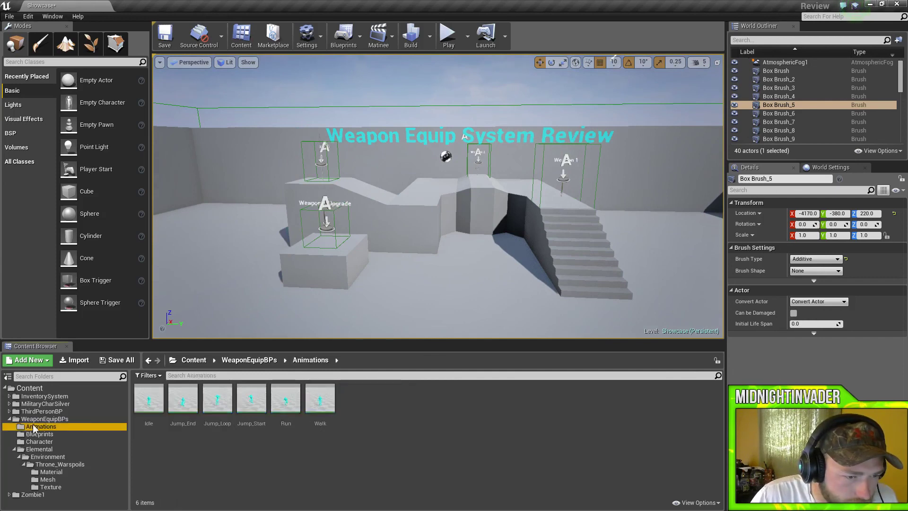
left_click(35, 421)
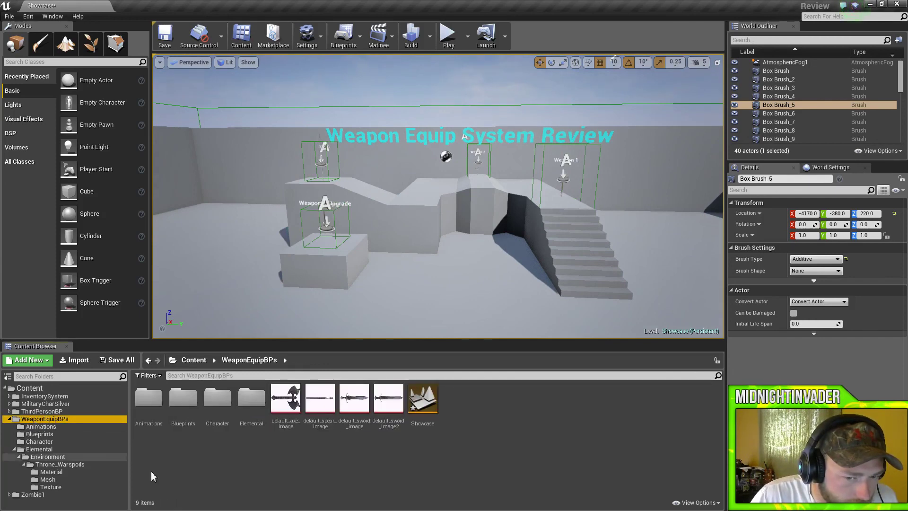